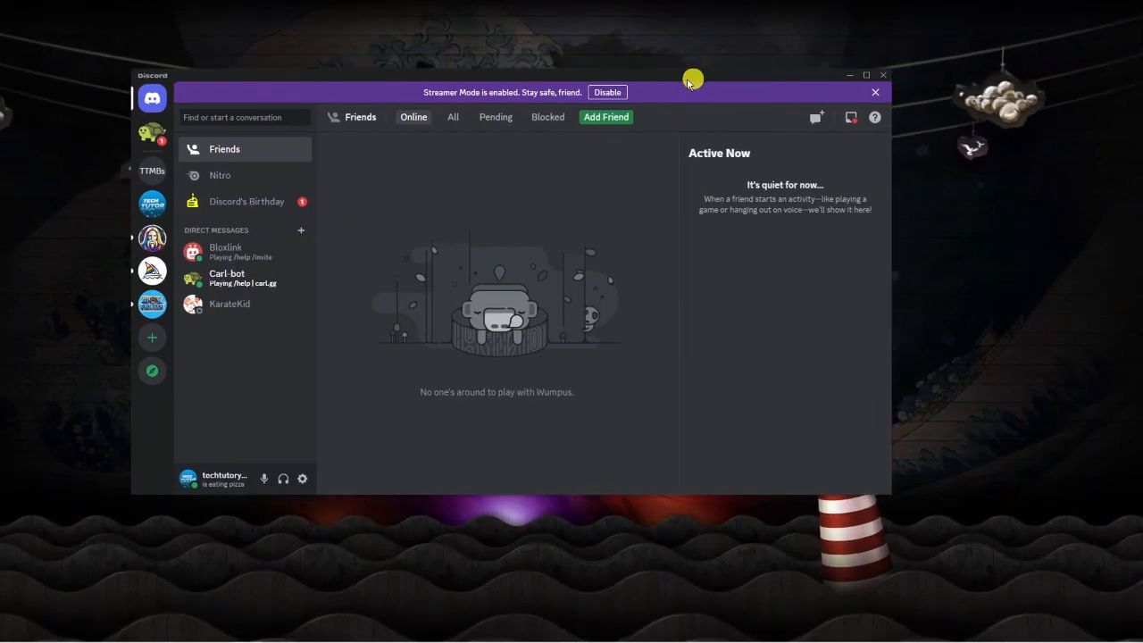
# - Dismiss the purple Streamer Mode banner on the friends home screen
pyautogui.click(607, 93)
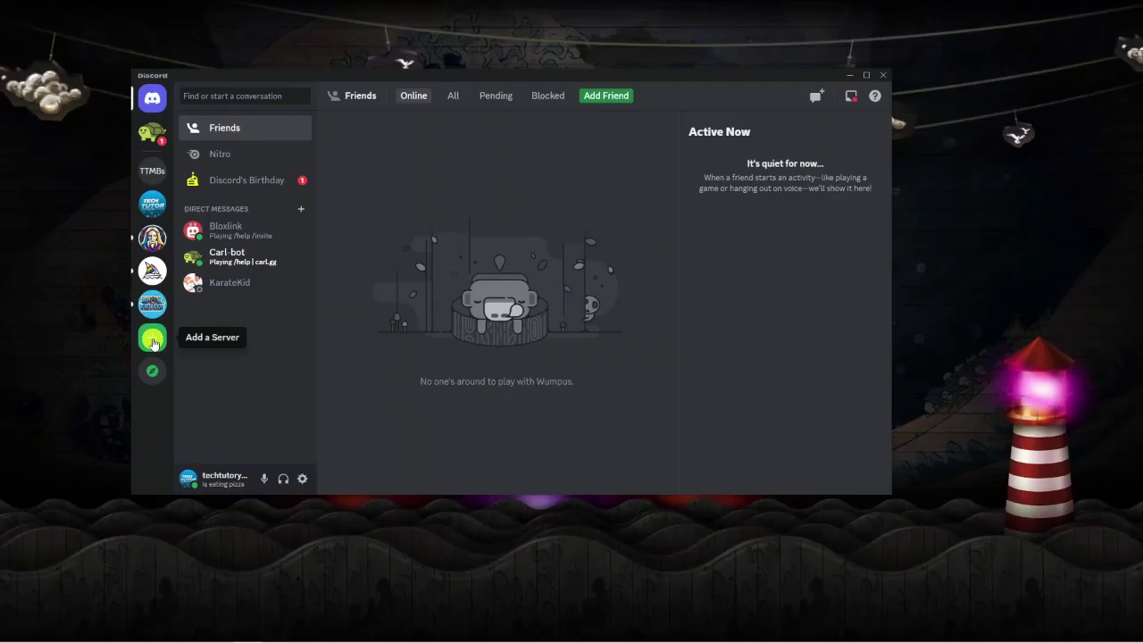
# - Start adding a new server from the green + Add a Server icon
pyautogui.click(154, 335)
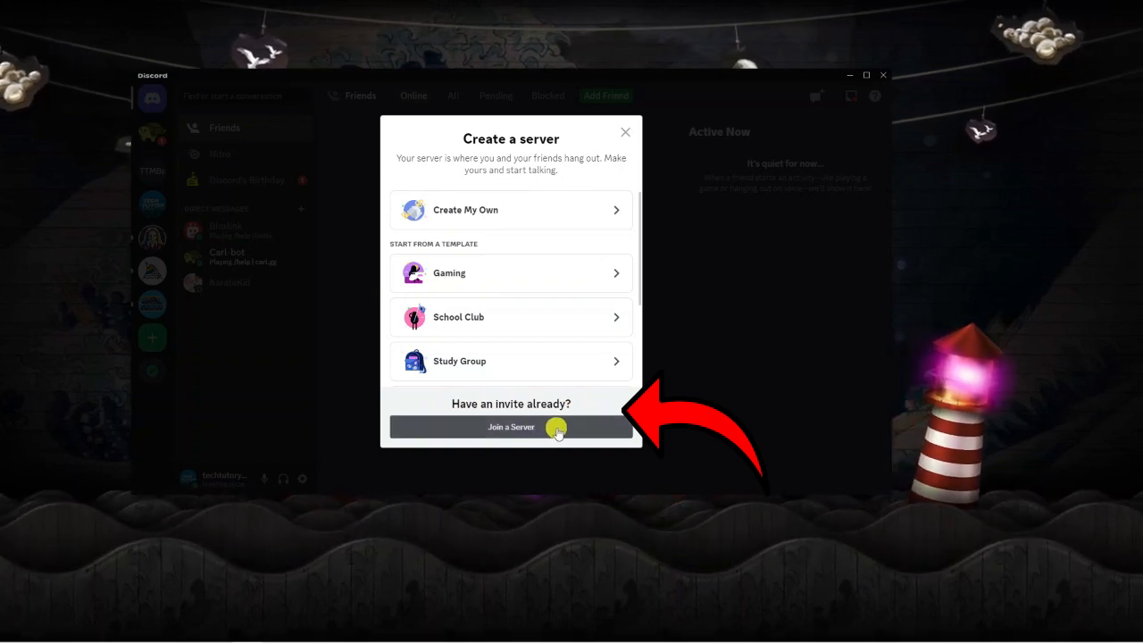
# - Join the Tower Defense Simulator server using the discord.gg/tds invite link
pyautogui.click(566, 427)
pyautogui.write('disc')
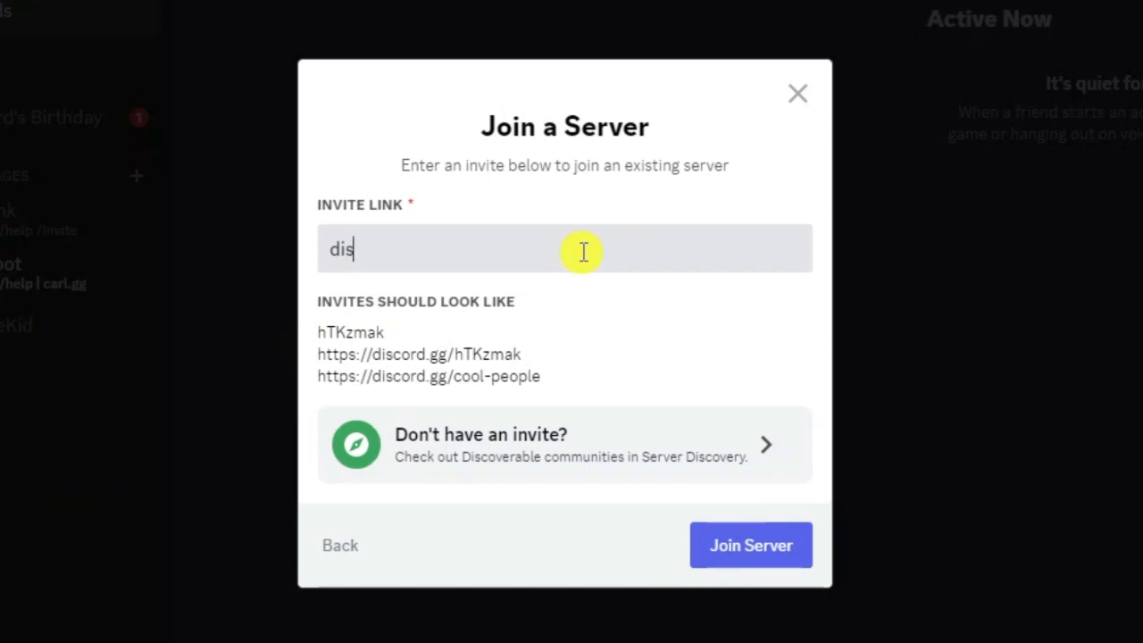
pyautogui.write('orr')
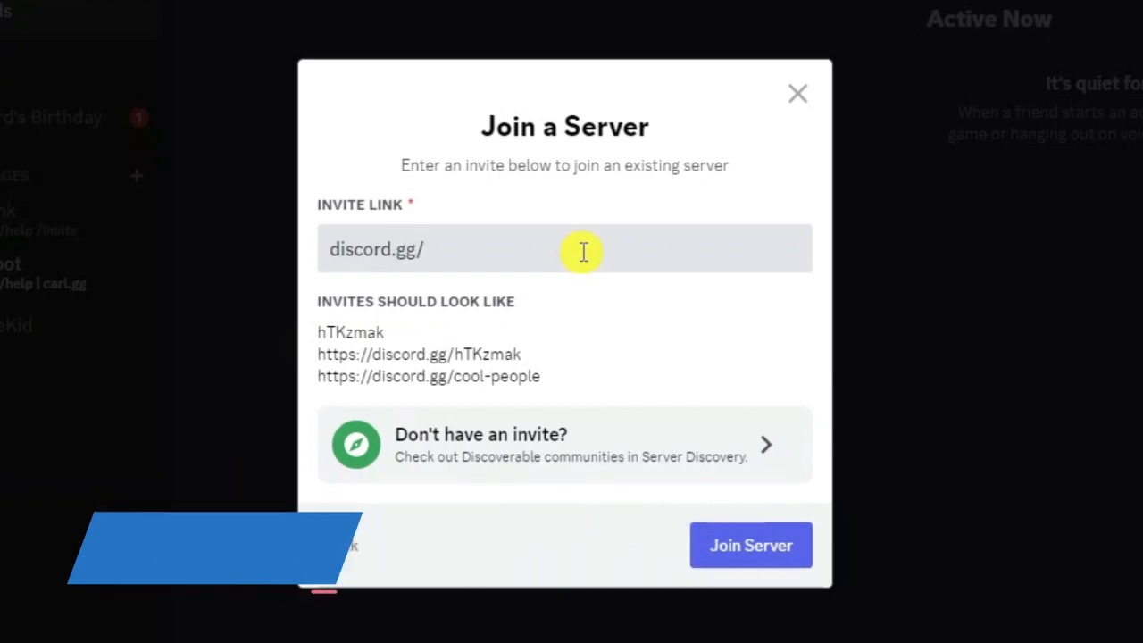
pyautogui.write('tds')
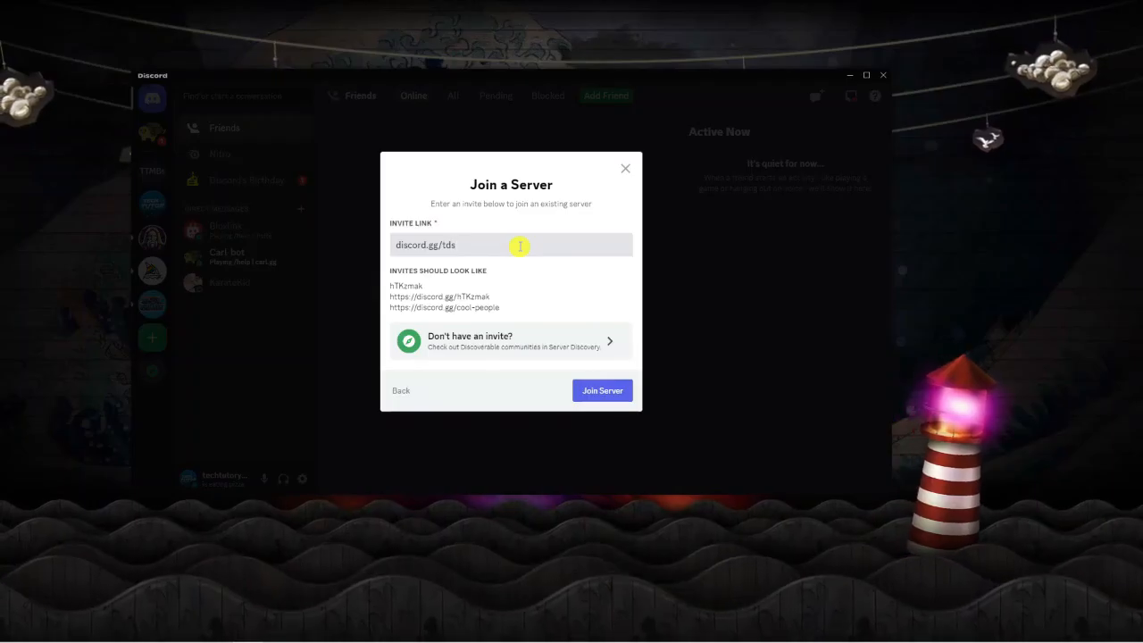
pyautogui.click(598, 389)
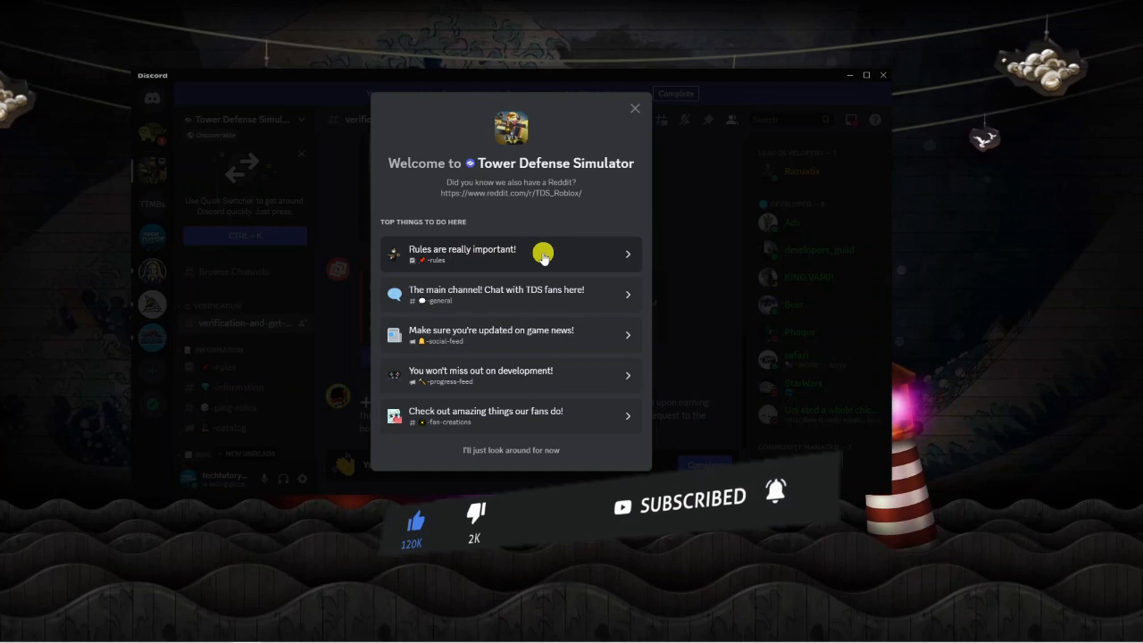
# - Go to the server's rules channel from the welcome dialog's 'Rules are really important!' option
pyautogui.click(520, 259)
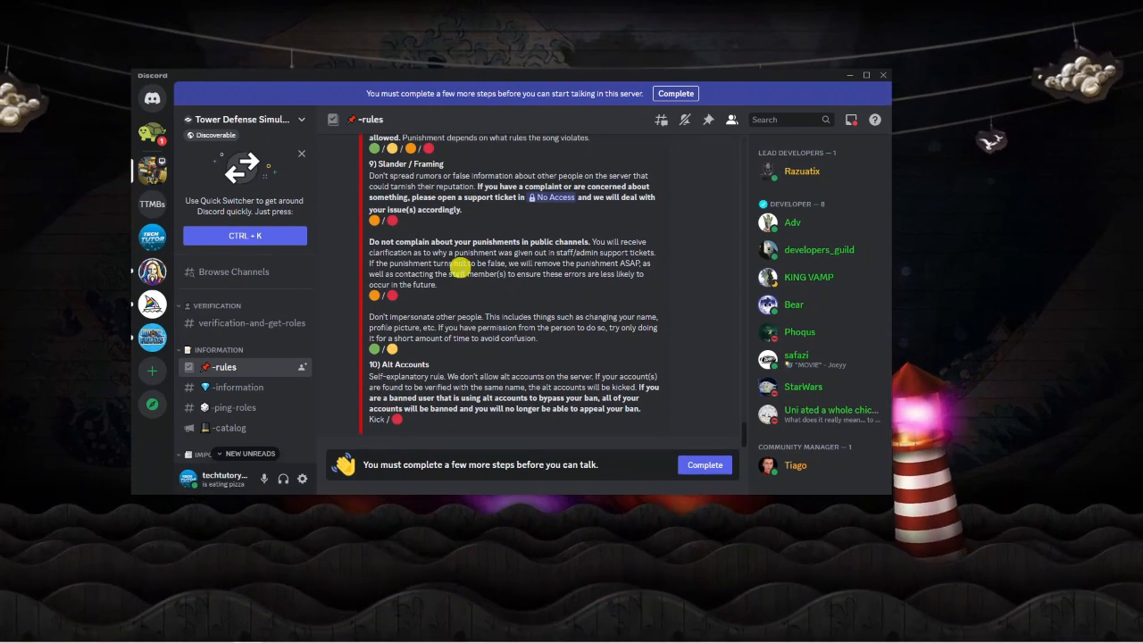
pyautogui.scroll(1, 554, 284)
pyautogui.scroll(3, 551, 292)
pyautogui.scroll(-4, 548, 301)
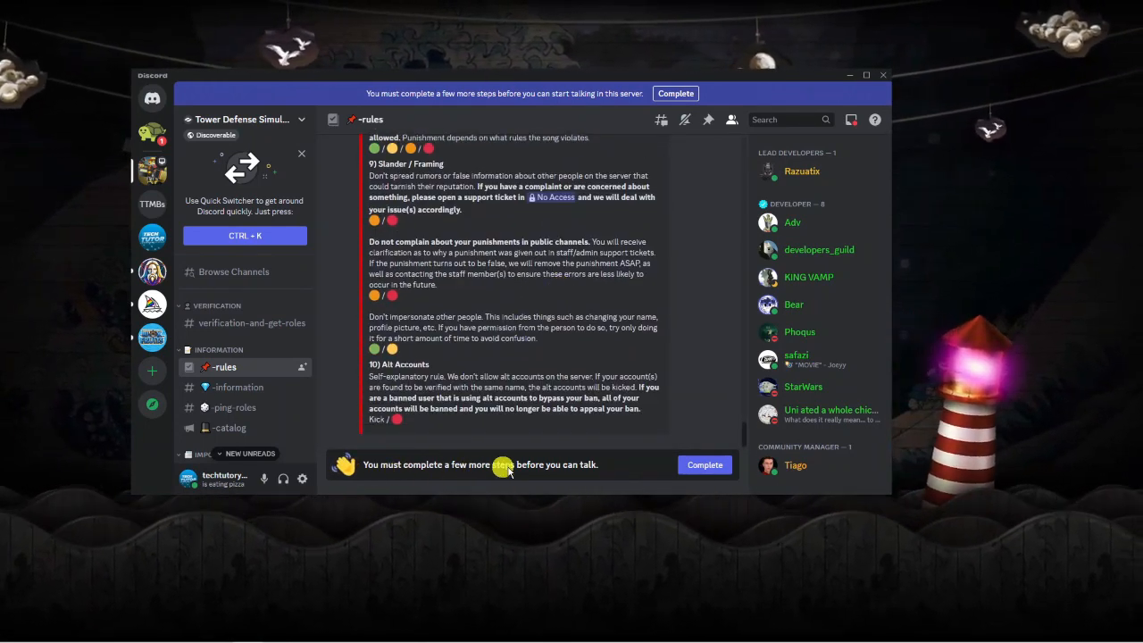
# - Complete the required steps: tick 'I have read and agree to the rules' and submit
pyautogui.click(714, 466)
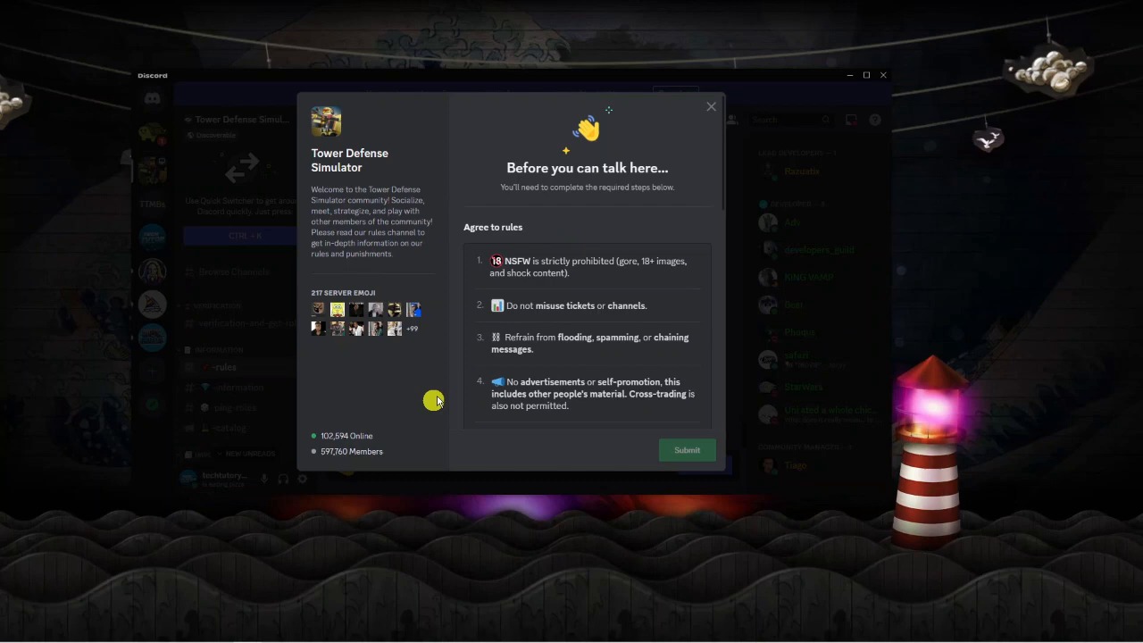
pyautogui.scroll(-1, 572, 268)
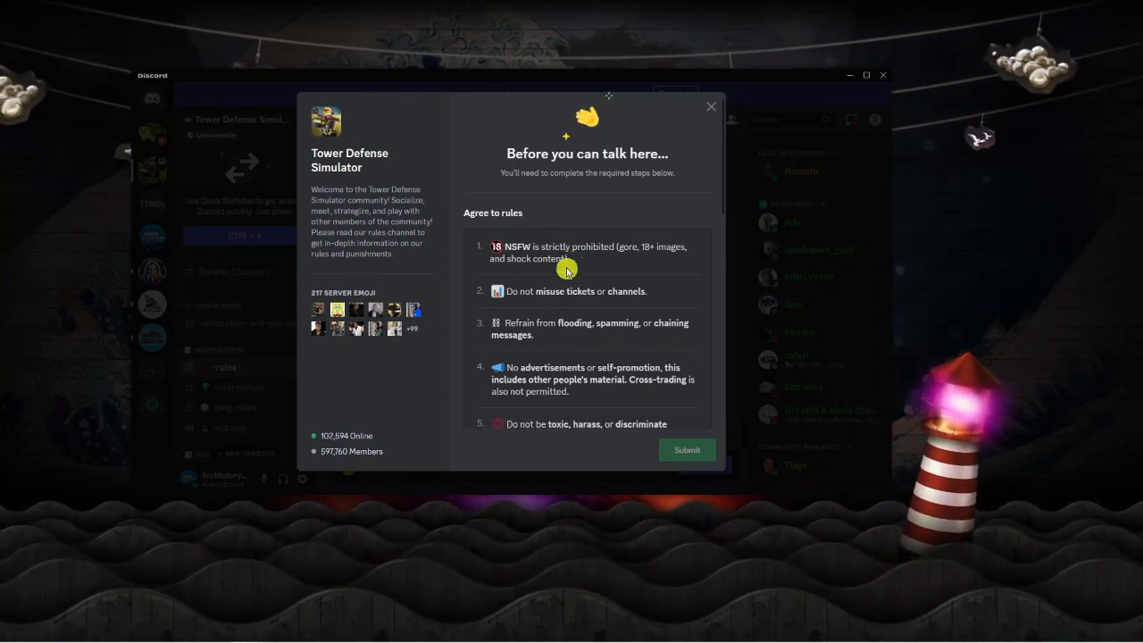
pyautogui.scroll(-2, 566, 270)
pyautogui.scroll(-2, 541, 244)
pyautogui.scroll(-3, 581, 250)
pyautogui.scroll(-5, 592, 258)
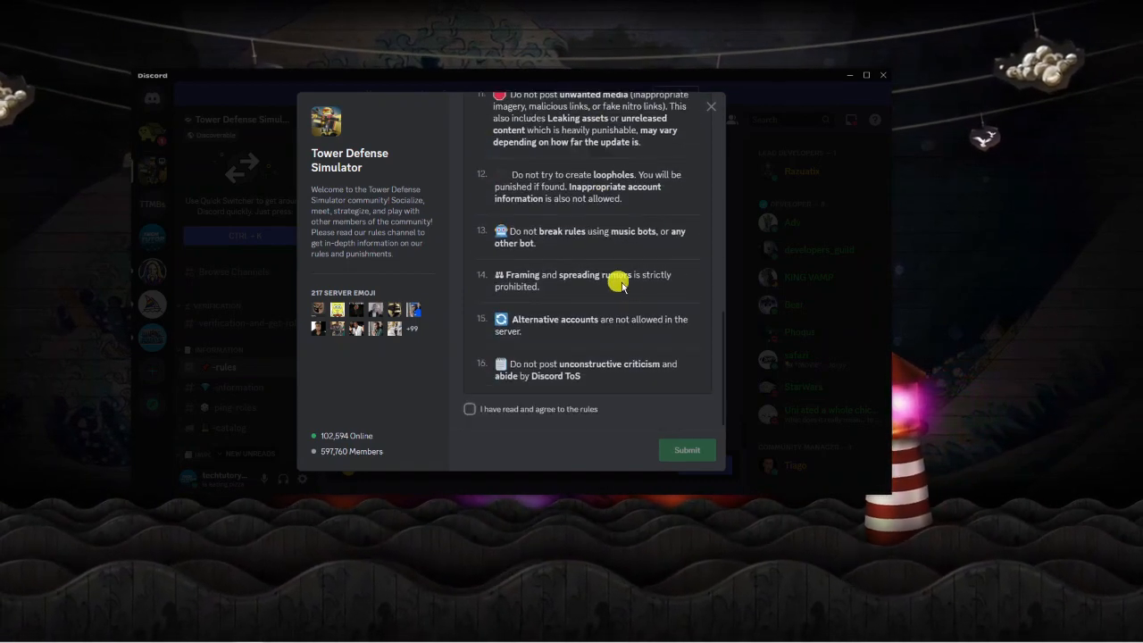
pyautogui.click(469, 408)
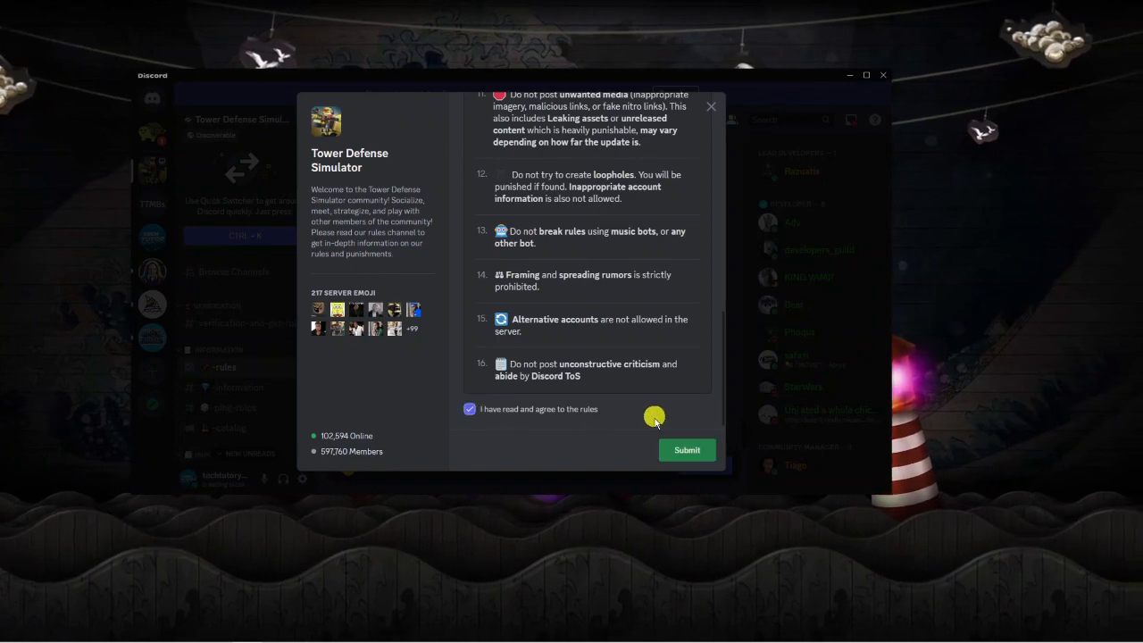
pyautogui.click(688, 453)
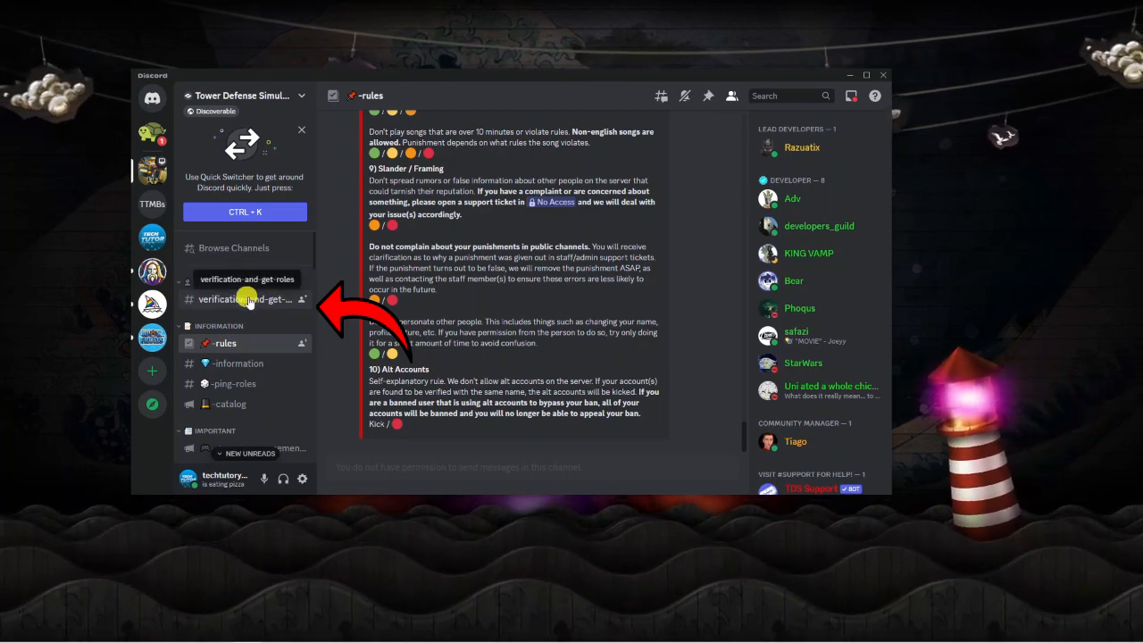
pyautogui.click(249, 301)
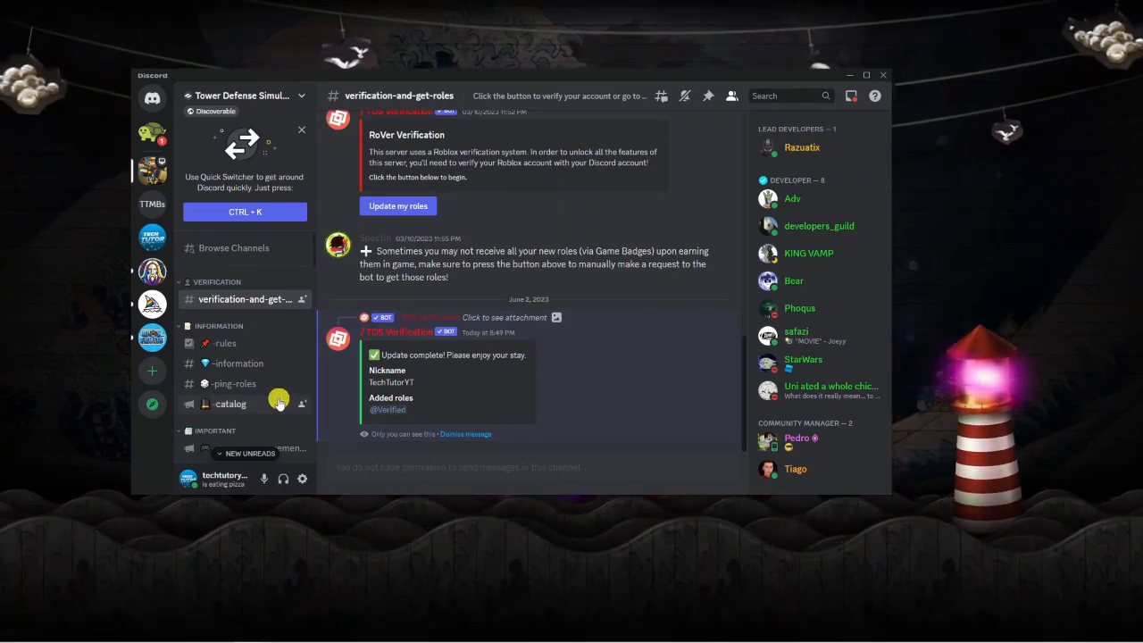
pyautogui.scroll(-4, 259, 386)
pyautogui.scroll(-2, 264, 381)
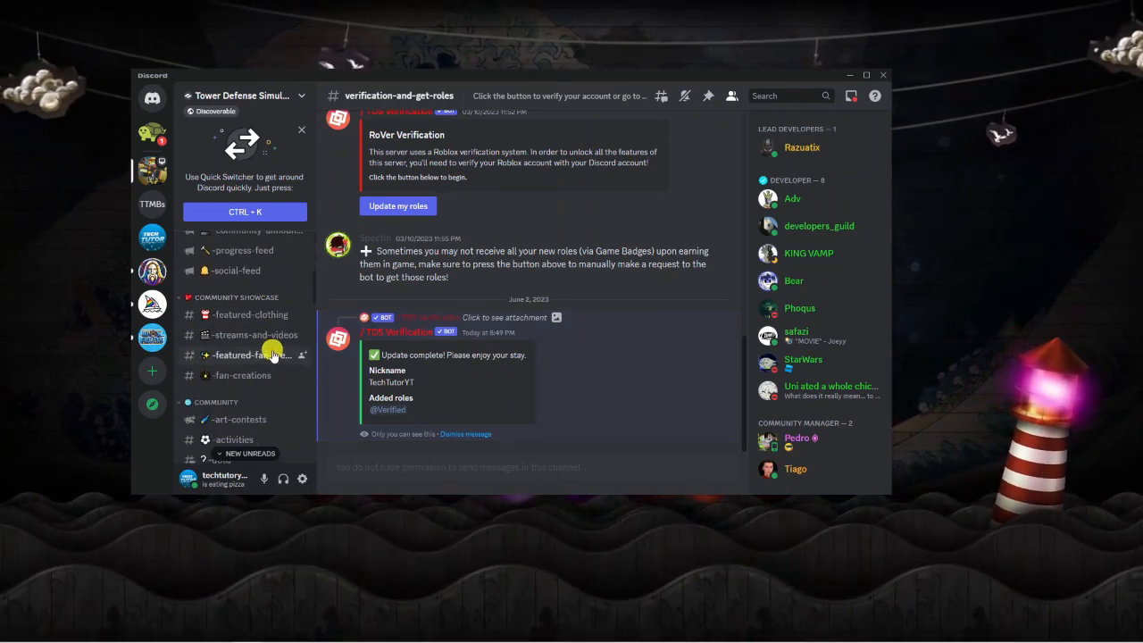
pyautogui.scroll(-2, 265, 393)
pyautogui.scroll(-2, 267, 407)
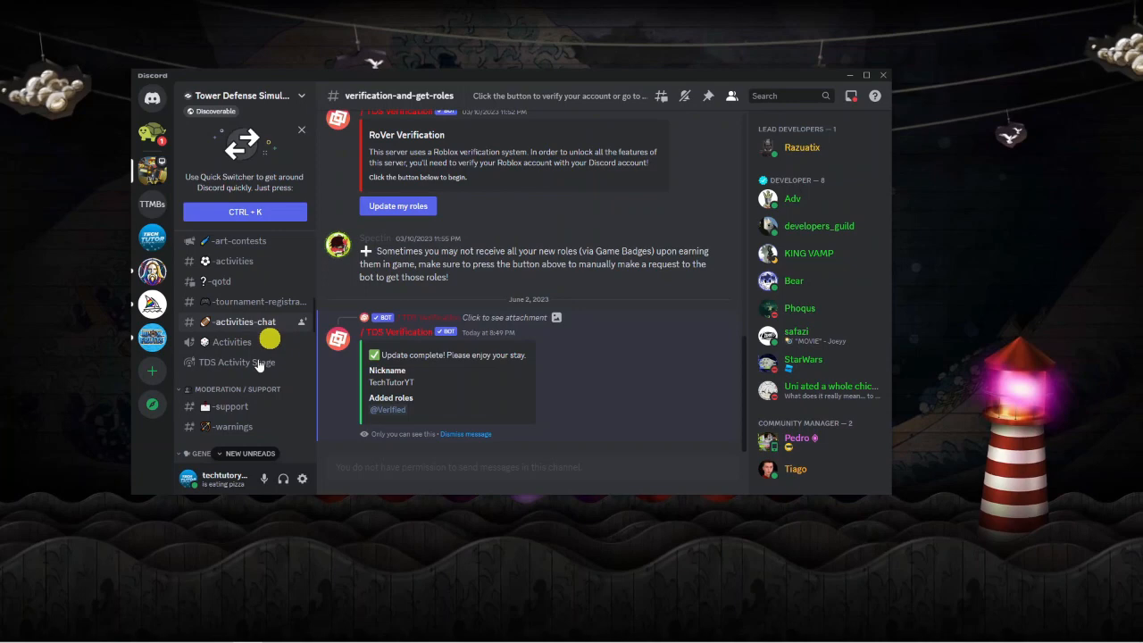
pyautogui.scroll(4, 285, 293)
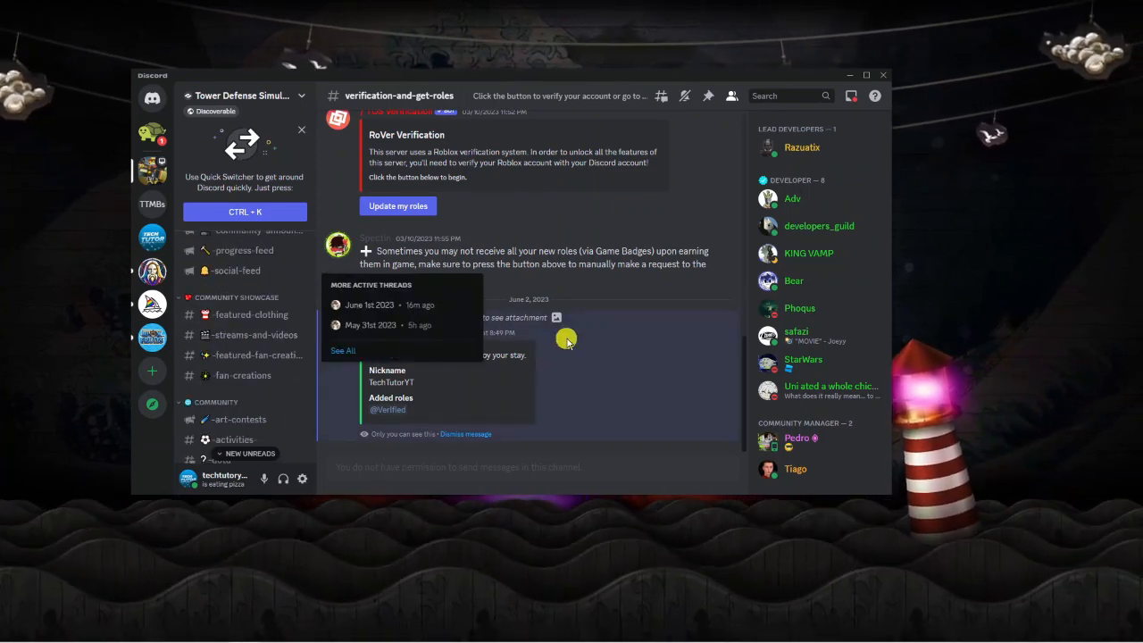